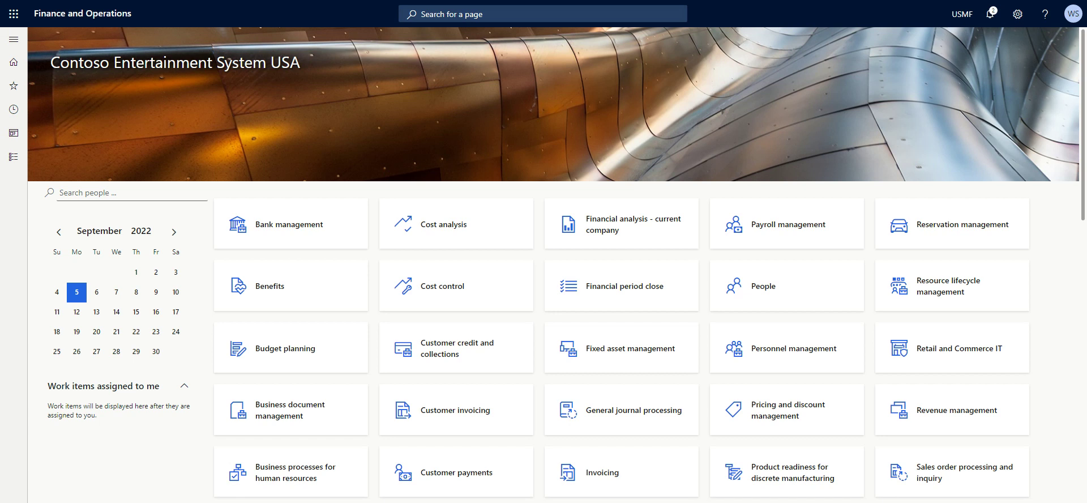
Examine the System administration module's Security entries and the menu groups of the Accounts payable module
click(13, 158)
click(262, 50)
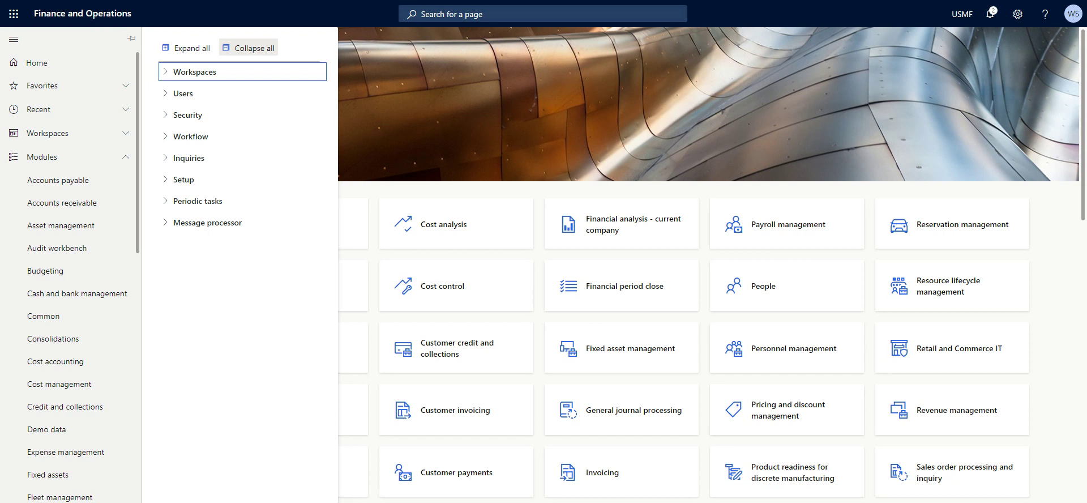
click(175, 116)
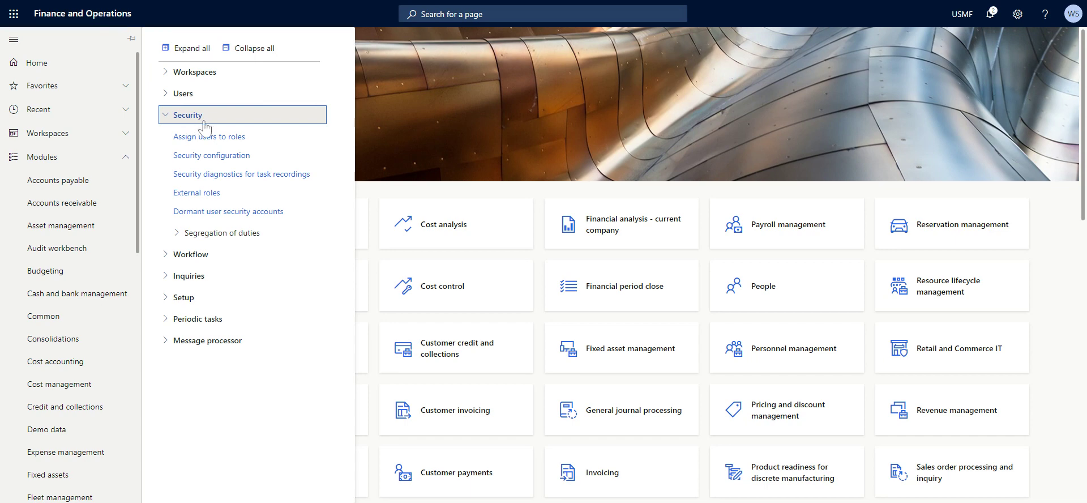
scroll(9, 328, down, 1)
scroll(9, 328, down, 6)
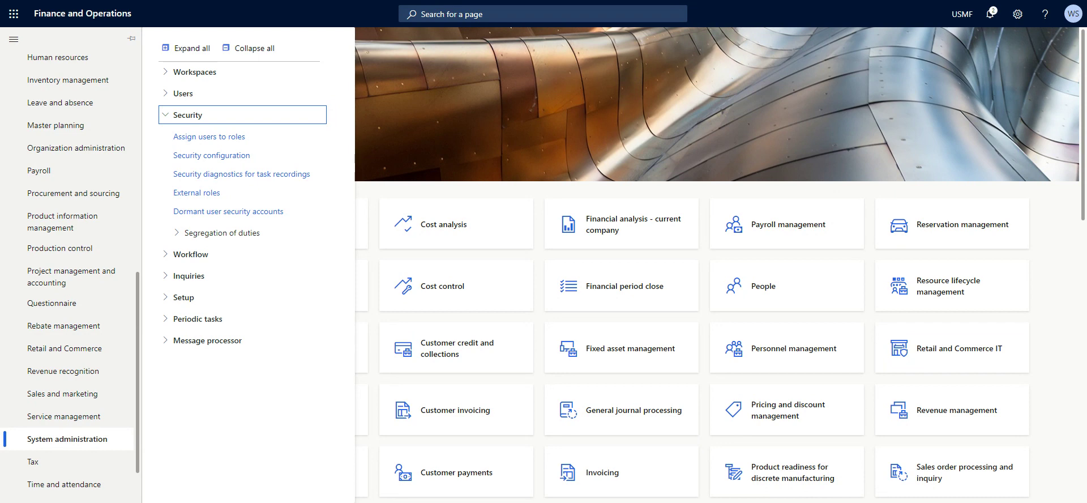
scroll(79, 238, up, 8)
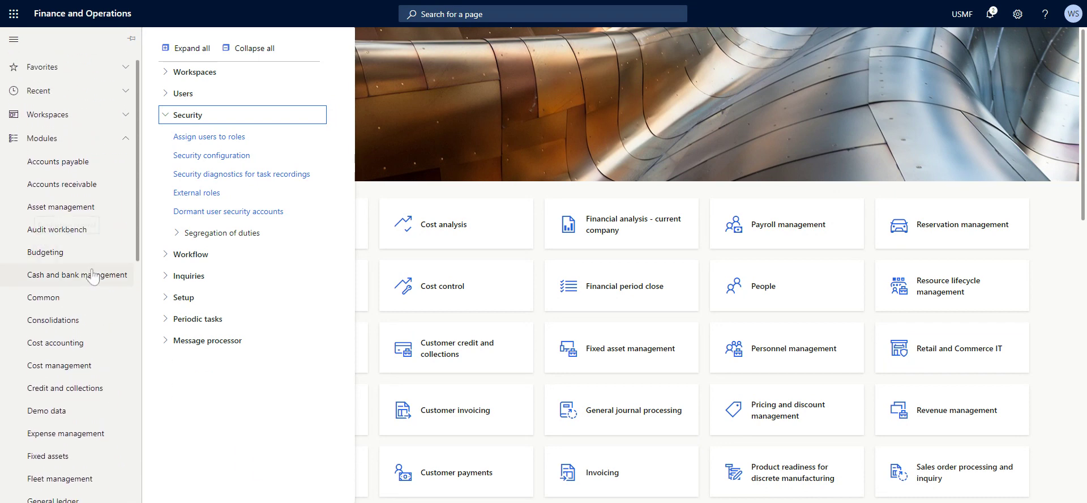
click(180, 116)
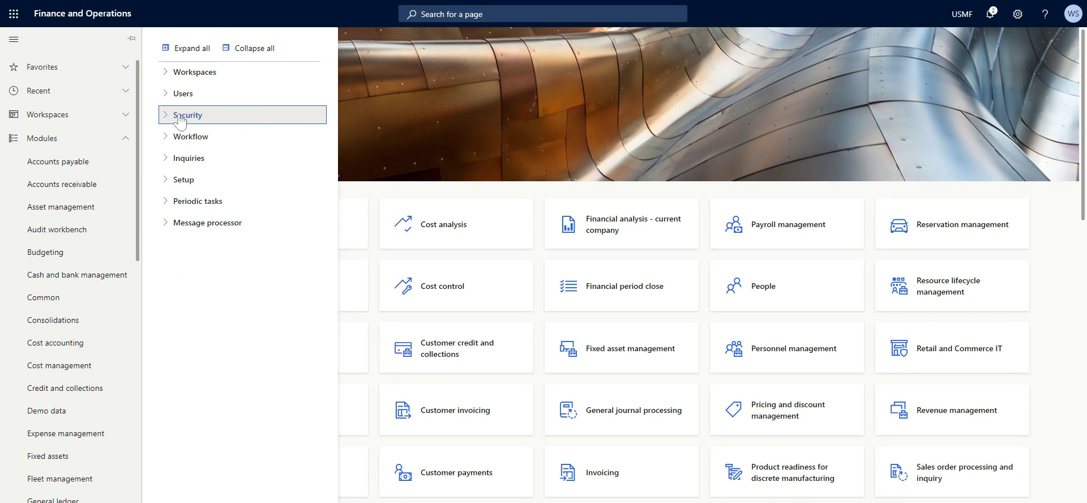
click(71, 165)
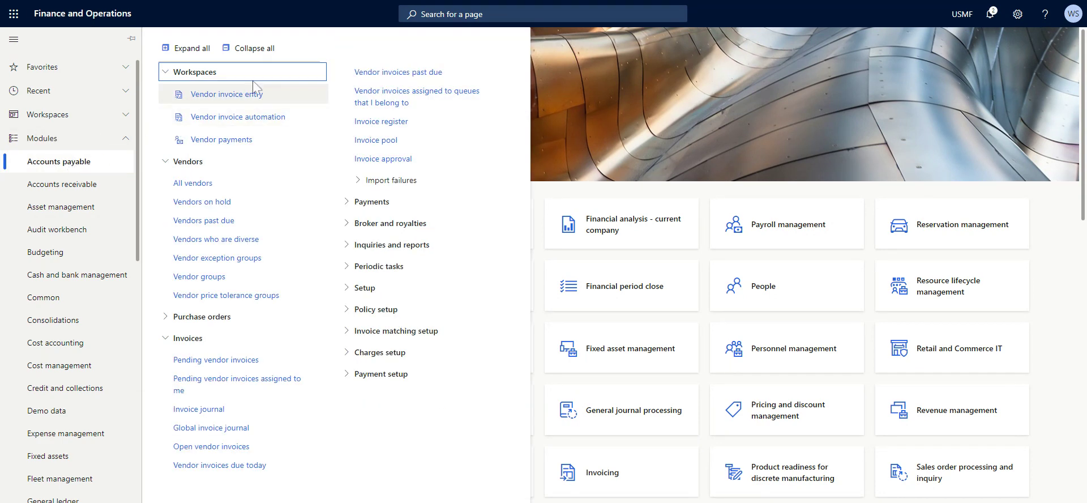
click(262, 52)
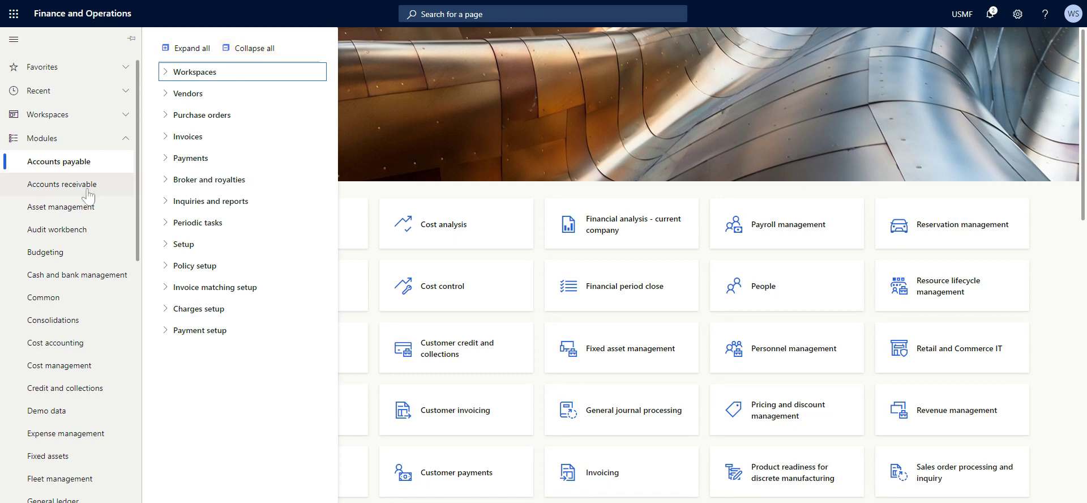
Open Task recorder and return to its main menu
click(1023, 27)
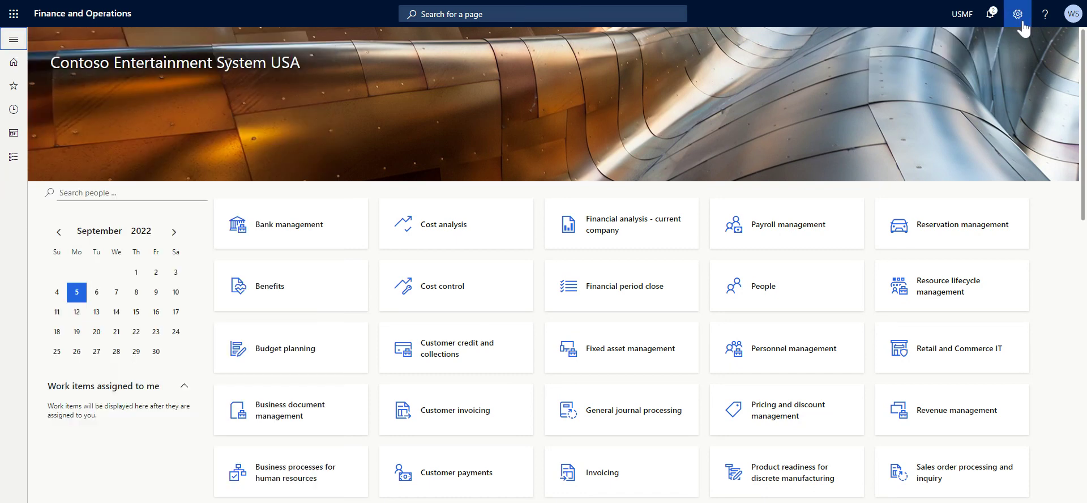
click(1019, 17)
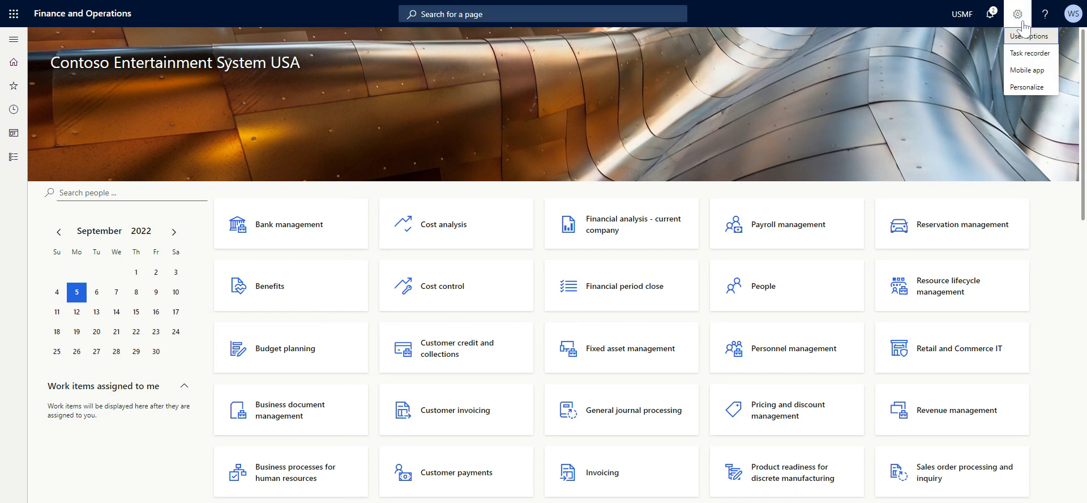
click(1031, 53)
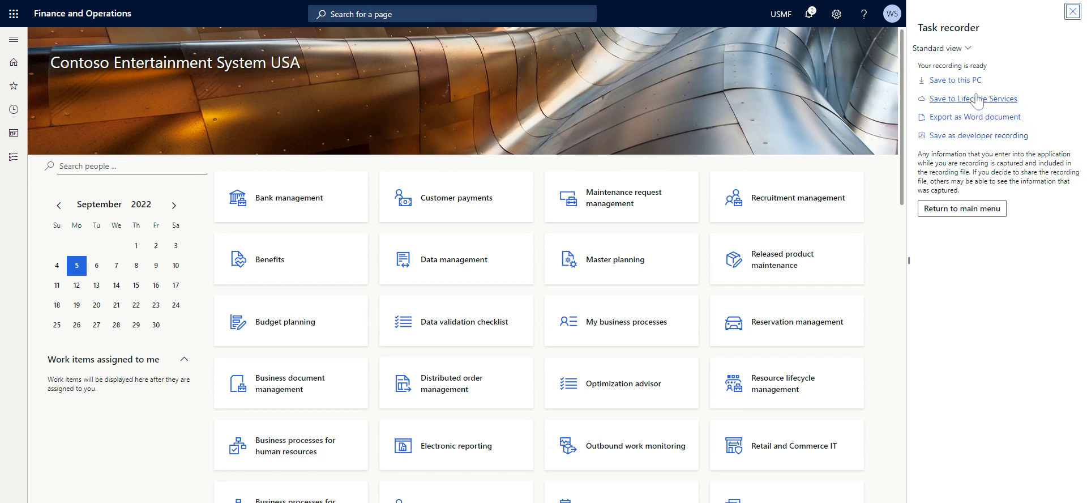
click(968, 213)
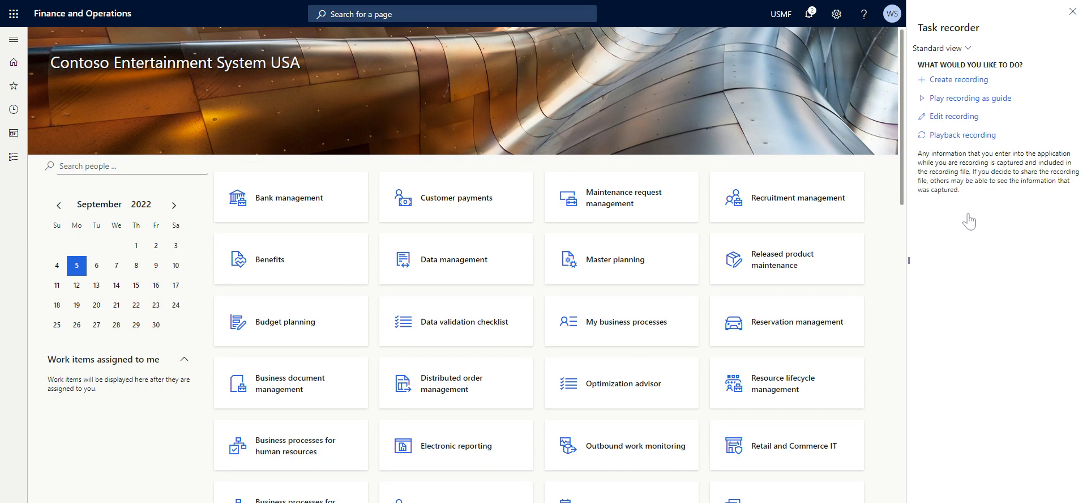
Create a recording with "Create a Fixed asset" as both name and description, and start it
click(957, 81)
click(954, 137)
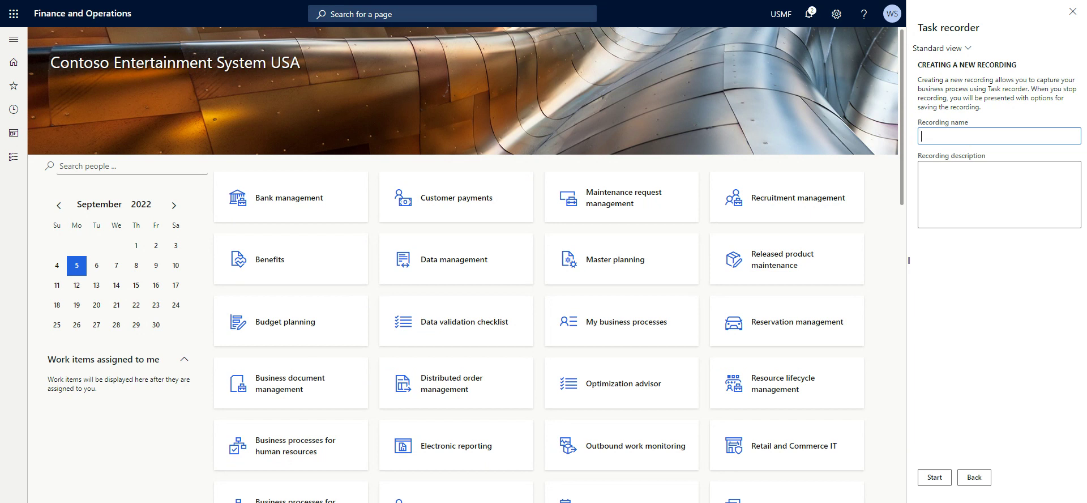
text(Create a Fixed asset)
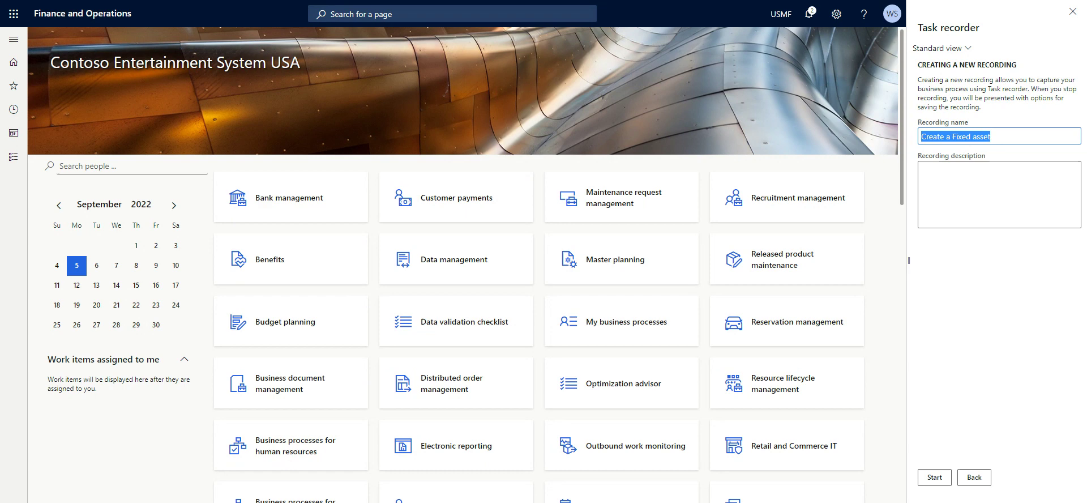
click(922, 171)
text(Create a Fixed asset)
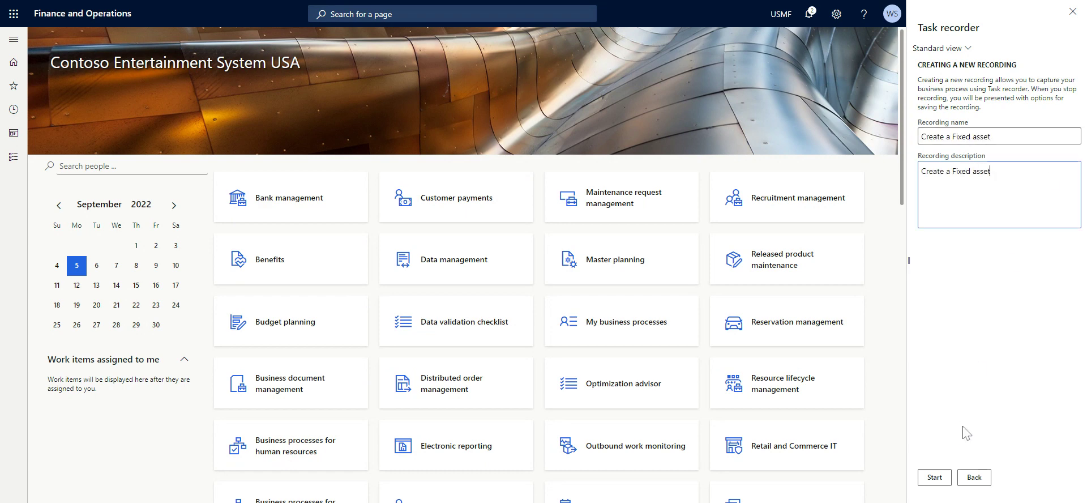
click(940, 478)
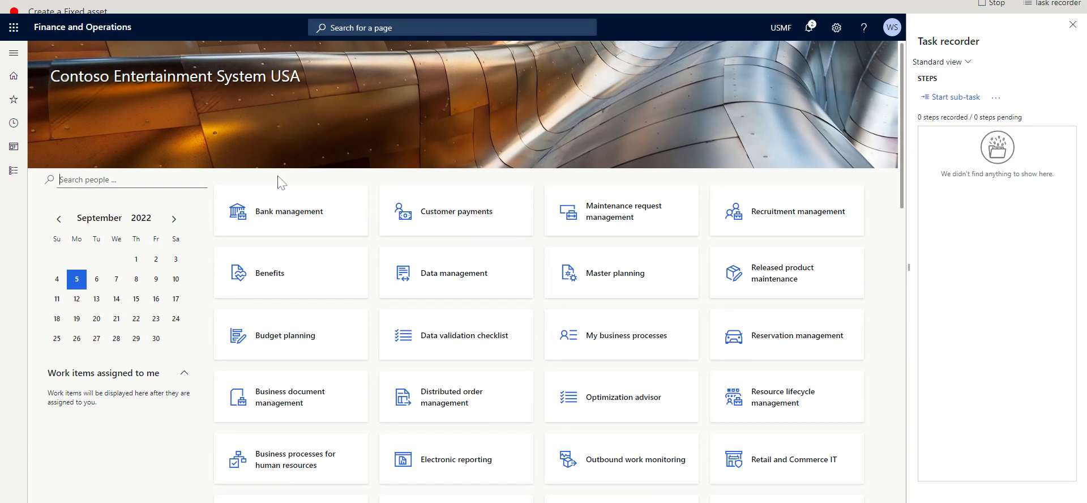
Open the Fixed assets list page from the Fixed assets module
click(7, 178)
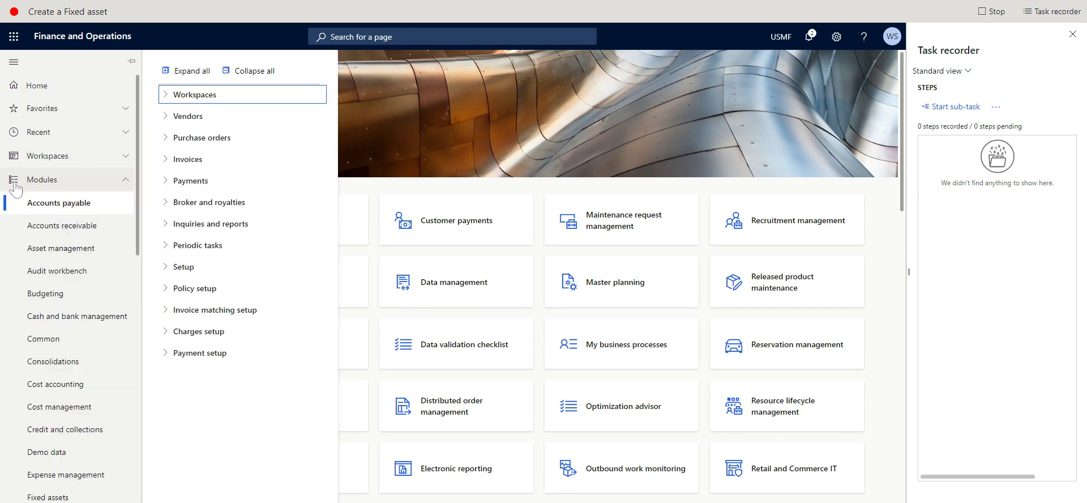
scroll(41, 330, down, 2)
scroll(42, 334, down, 3)
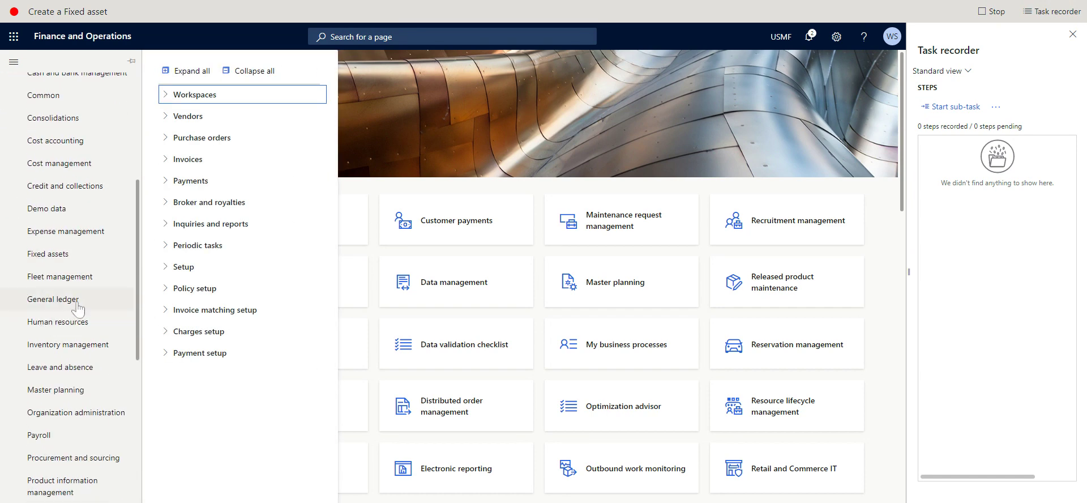
scroll(56, 417, down, 2)
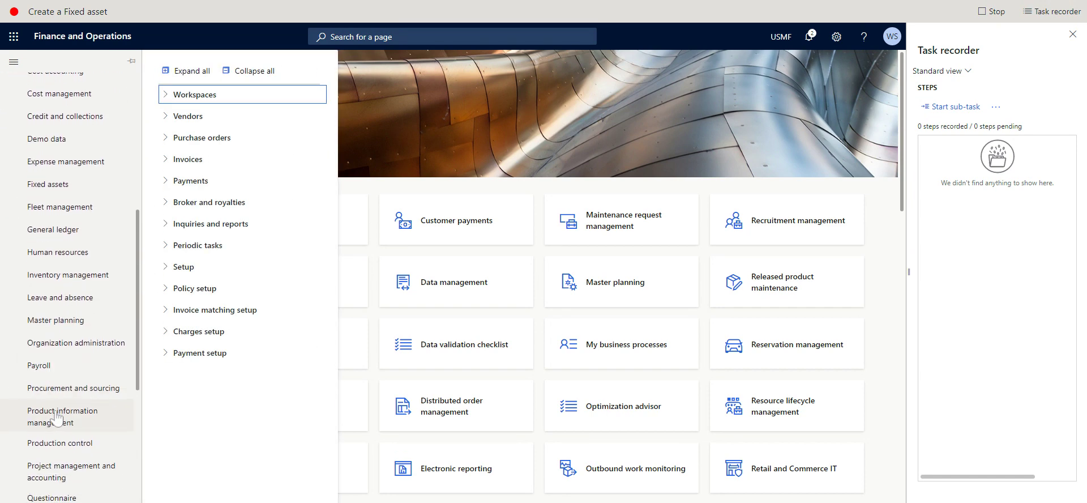
scroll(60, 368, up, 3)
click(67, 294)
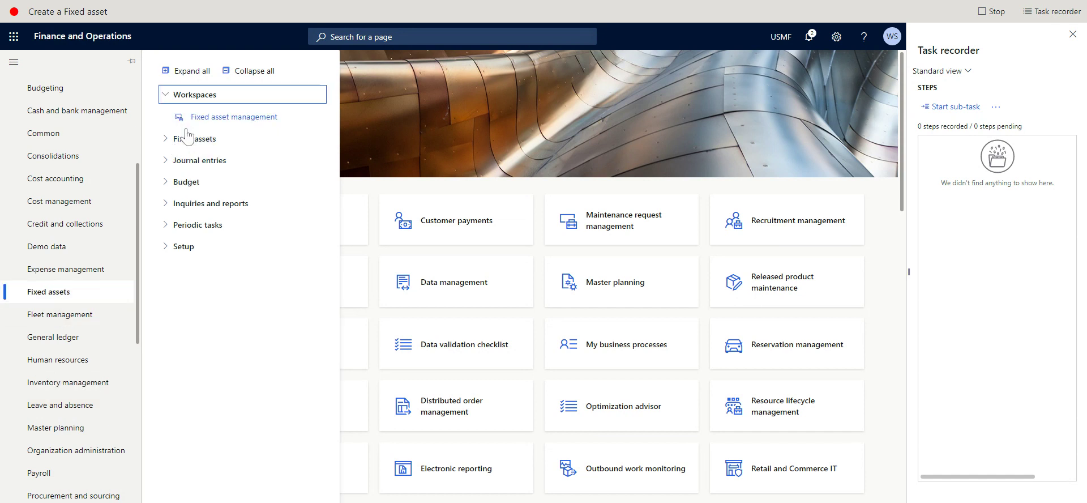
click(186, 138)
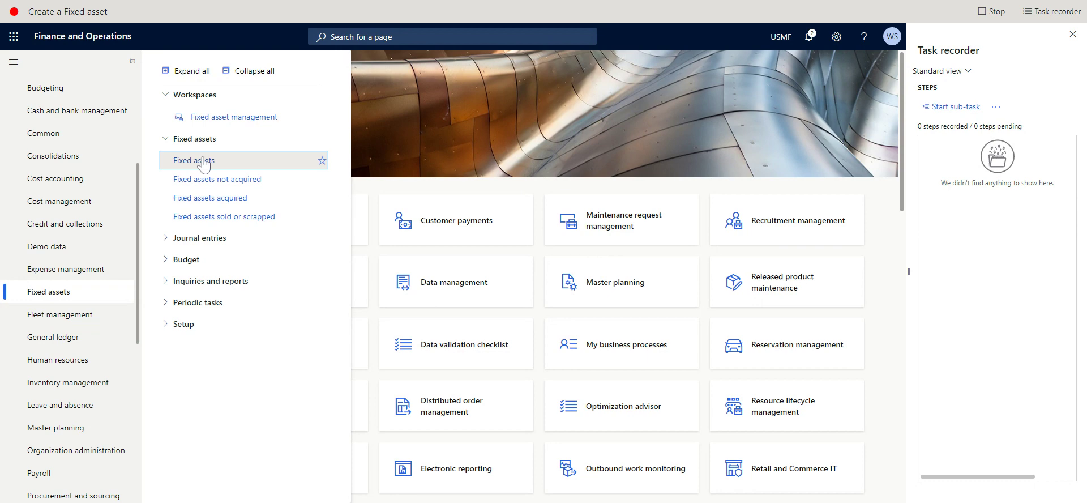
click(204, 161)
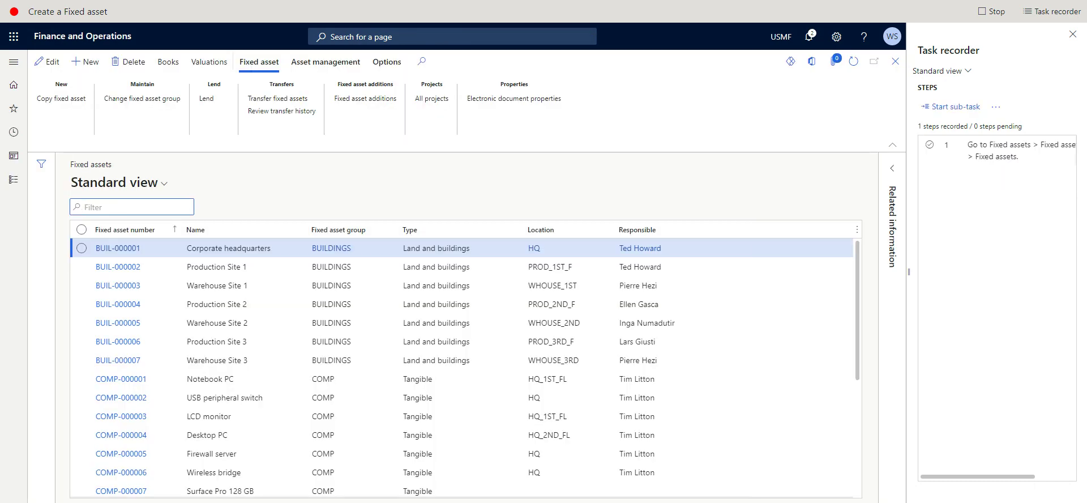
Create a new fixed asset record and assign it to the fixed asset group FURN_FIX
click(89, 63)
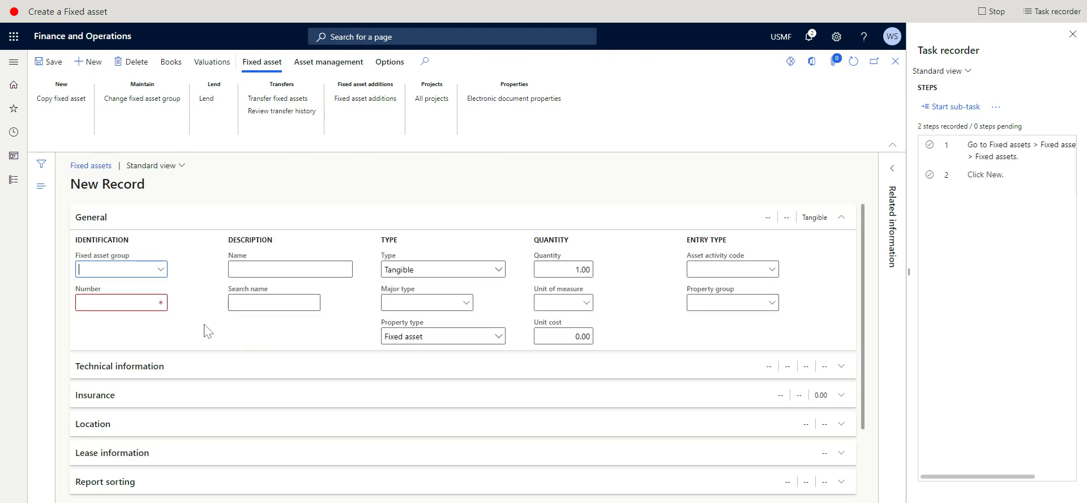
click(161, 270)
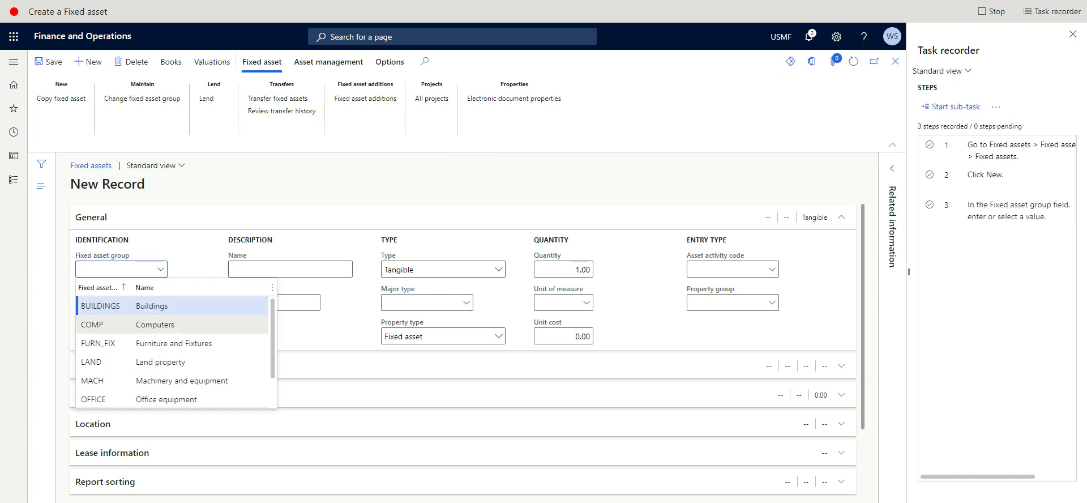
click(98, 343)
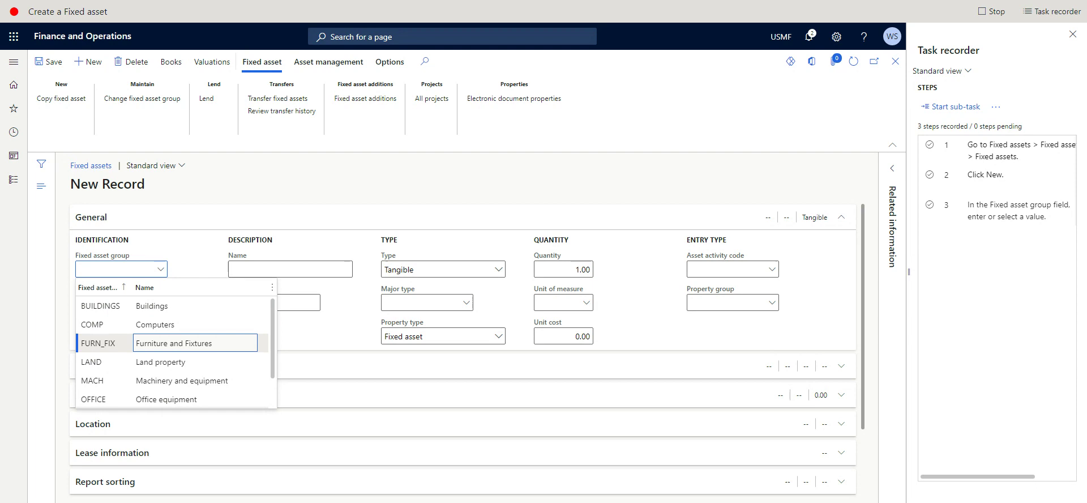
click(97, 343)
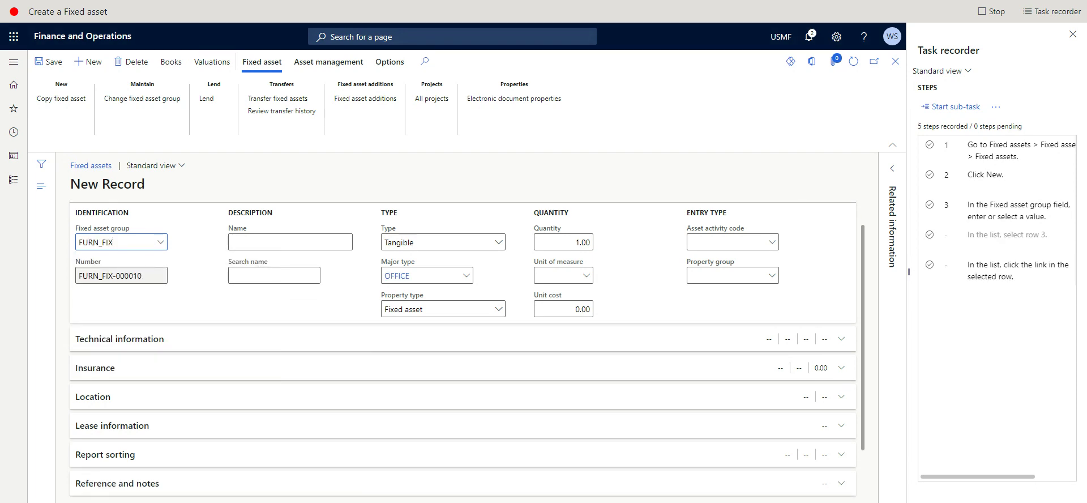
Name the new fixed asset "My fixed asset" and save the record
click(280, 242)
text(My fixed asset)
key(Tab)
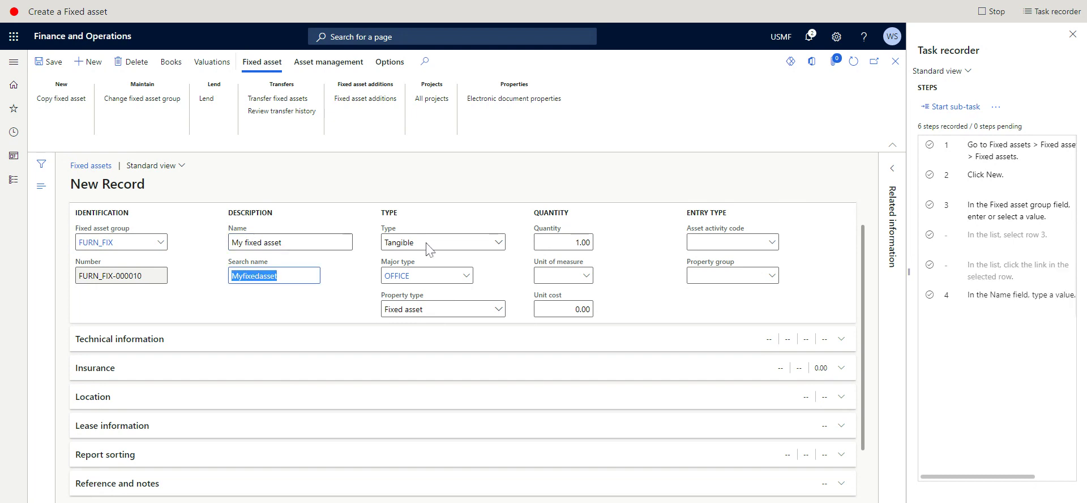
scroll(367, 343, up, 1)
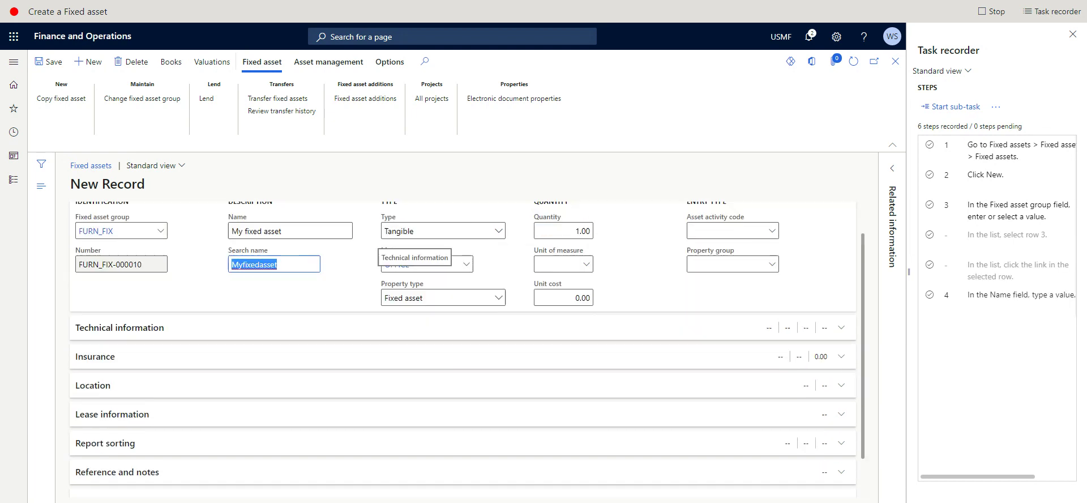
click(318, 340)
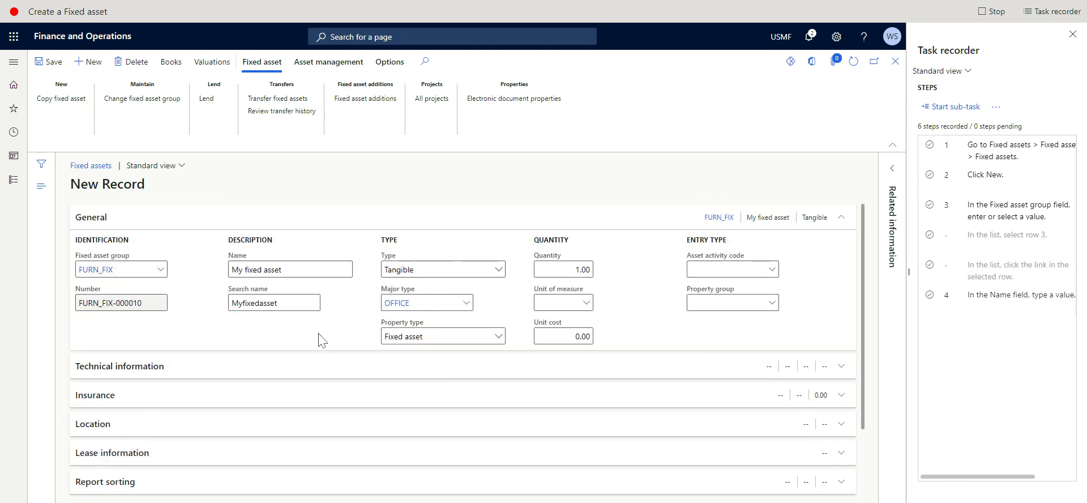
click(60, 66)
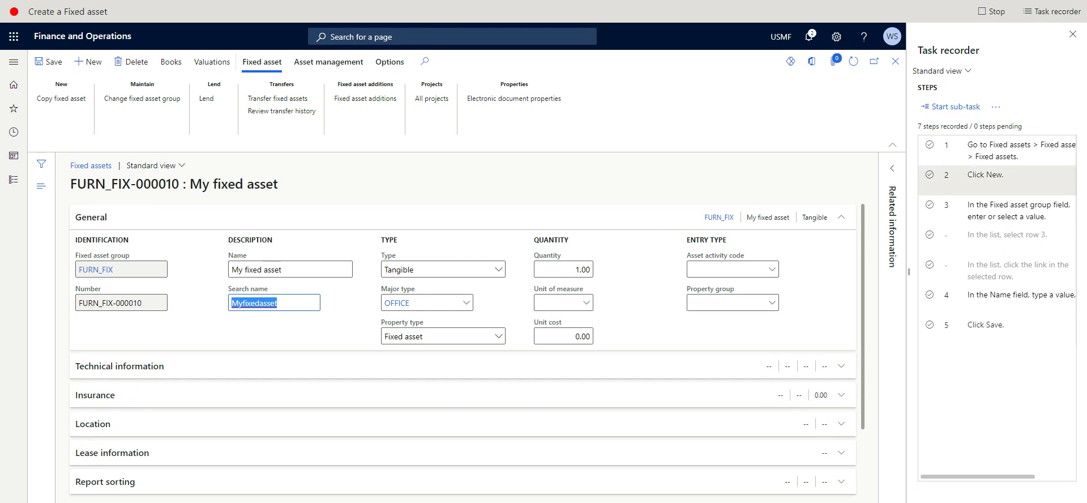
Stop the task recording and save it to this PC and as a Word document
click(994, 11)
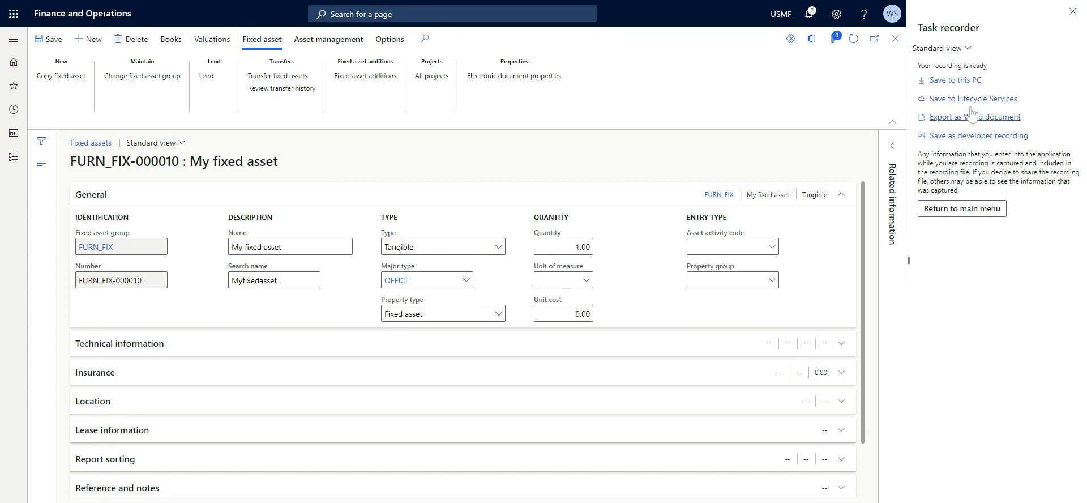
click(956, 80)
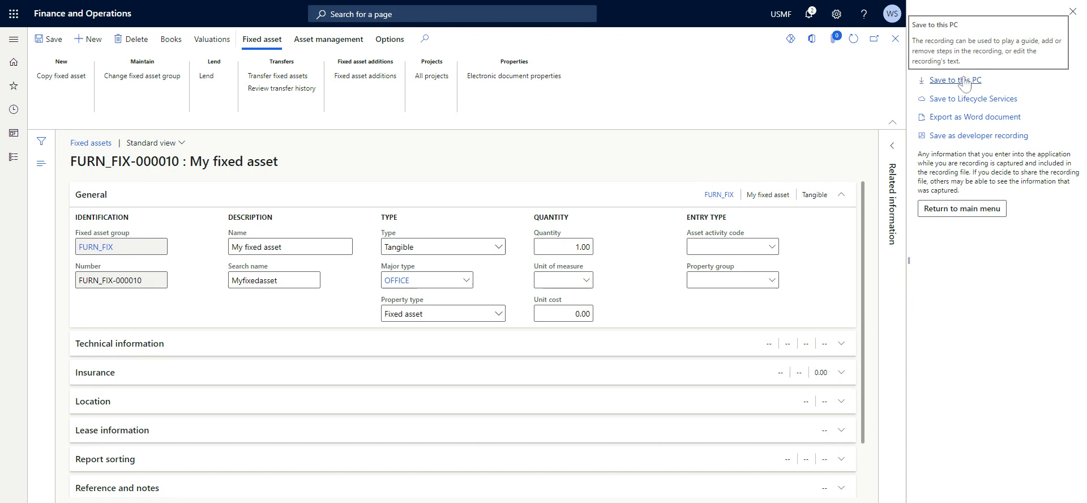
click(941, 116)
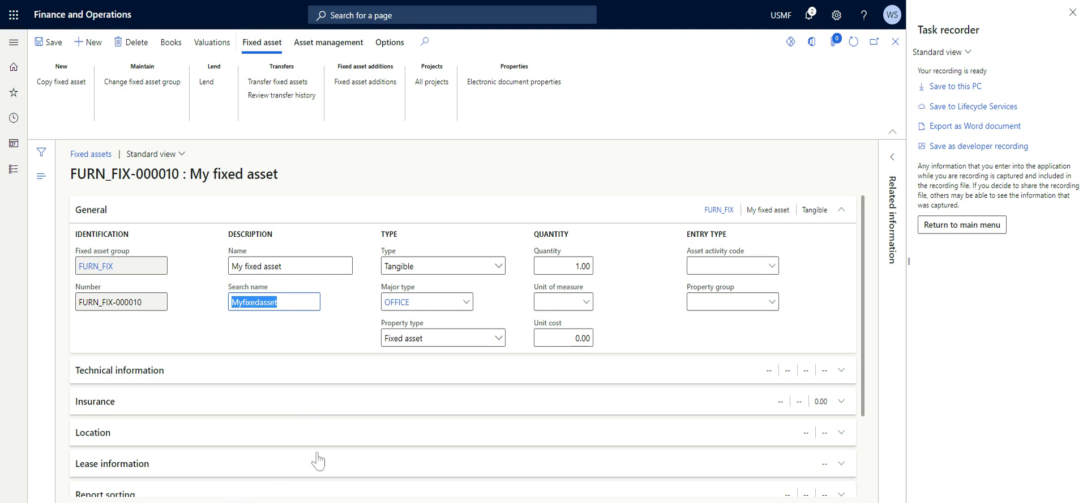
Return Task recorder to its main menu and close it
click(984, 232)
click(1072, 12)
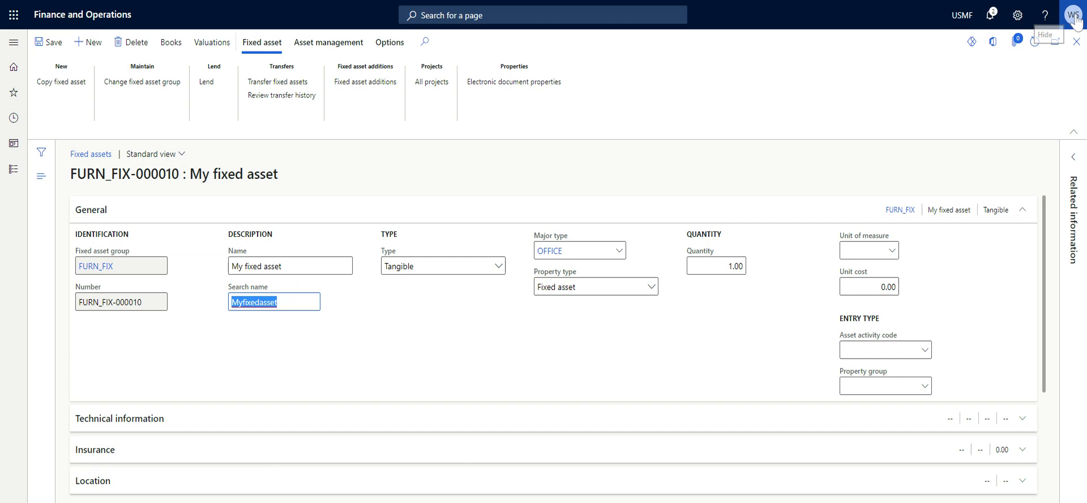
Open Security diagnostics for task recordings from the Security area of the System administration module
click(12, 170)
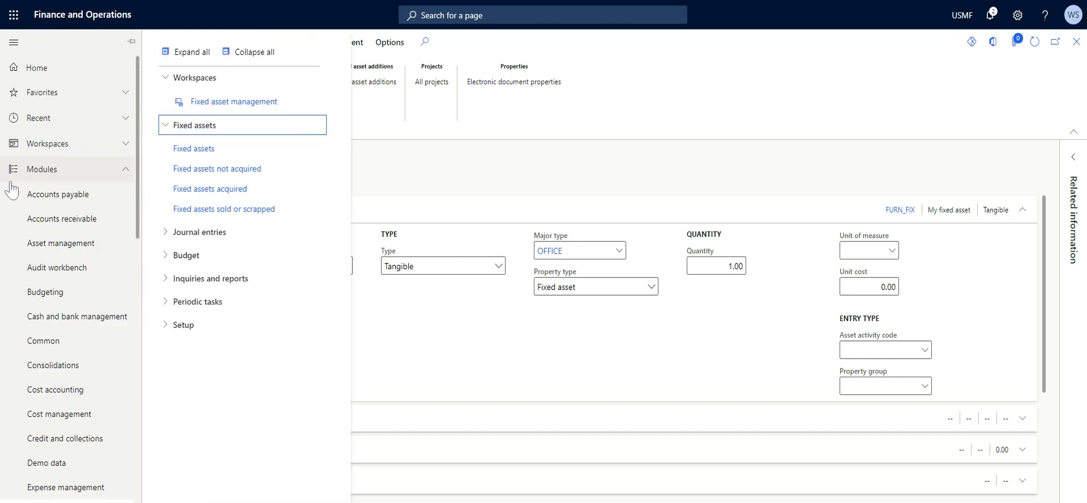
scroll(57, 397, down, 10)
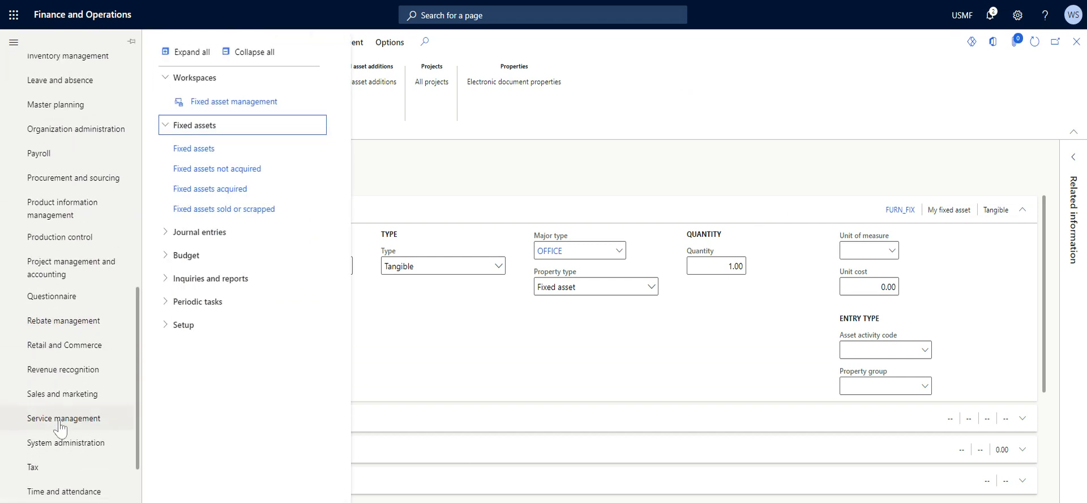
scroll(60, 429, down, 3)
click(75, 371)
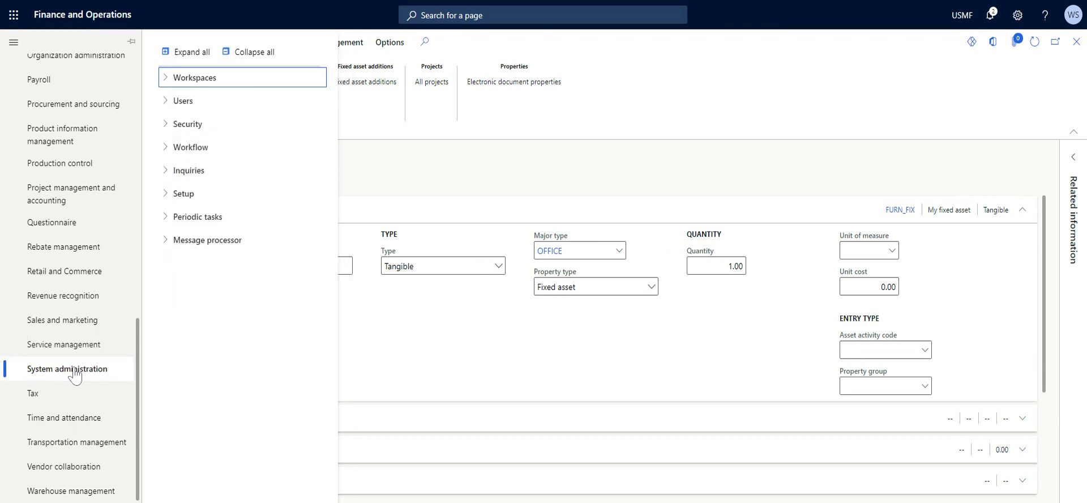
click(189, 125)
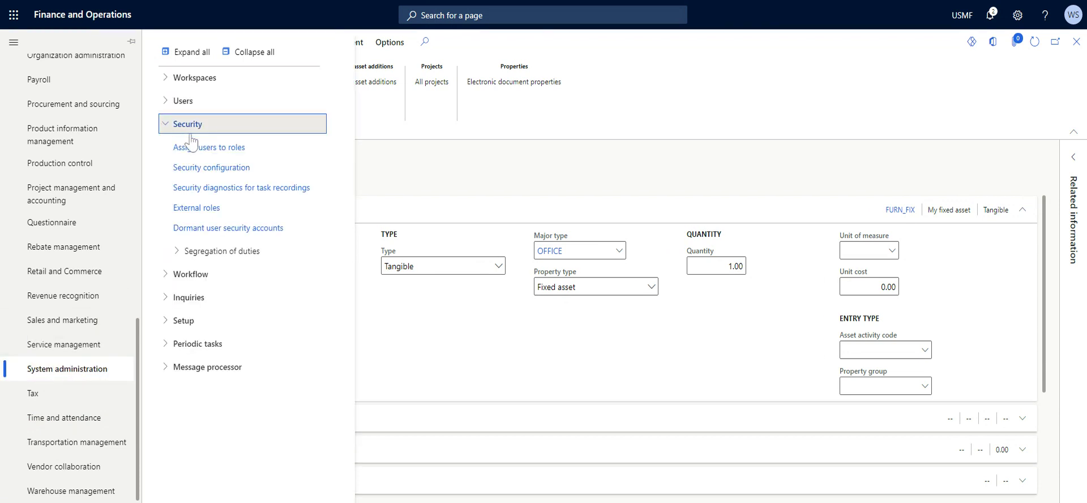
click(249, 190)
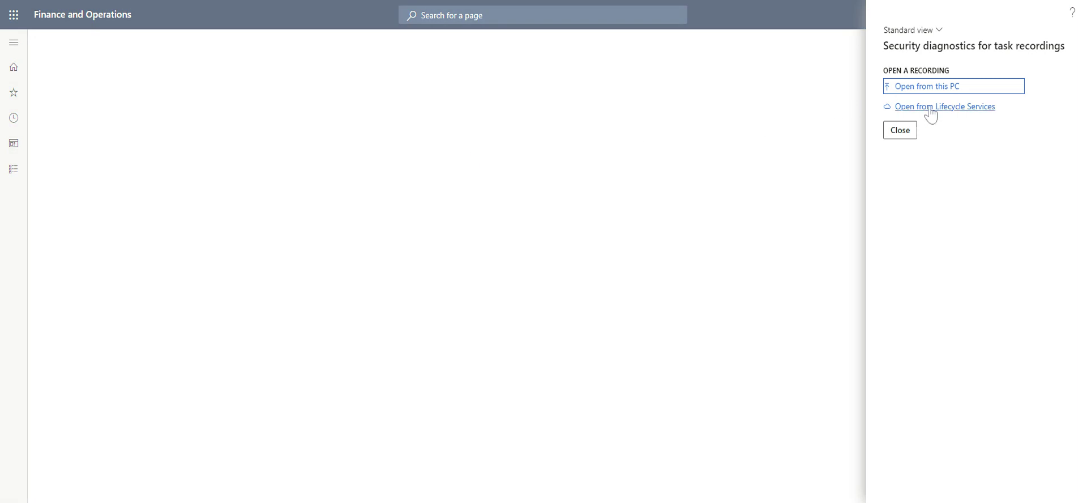
Load the saved task recording from this PC into the security diagnostics
click(953, 94)
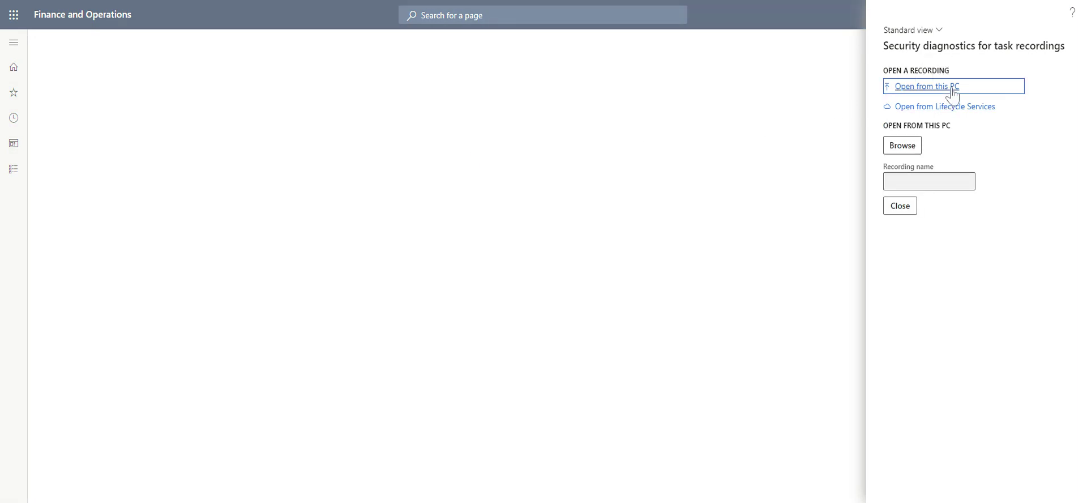
click(910, 149)
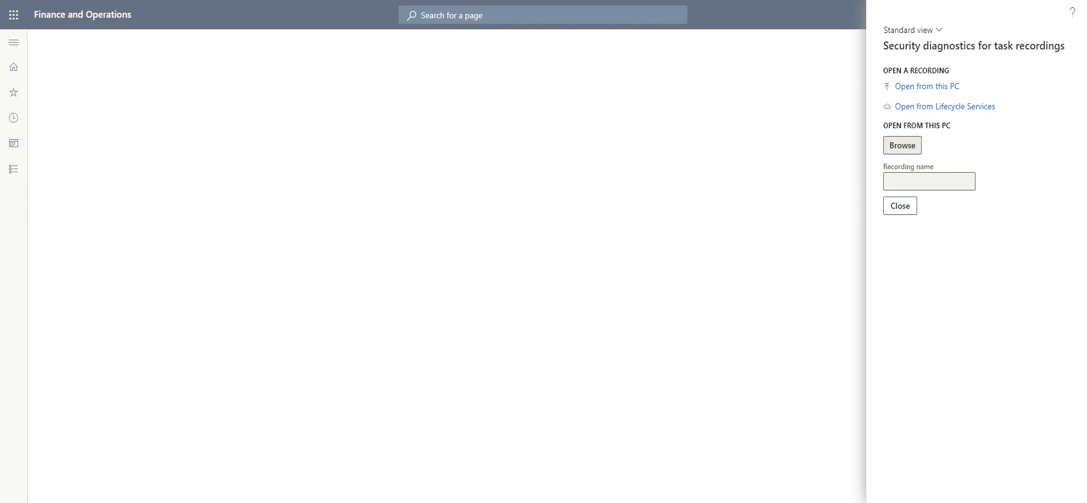
double_click(527, 100)
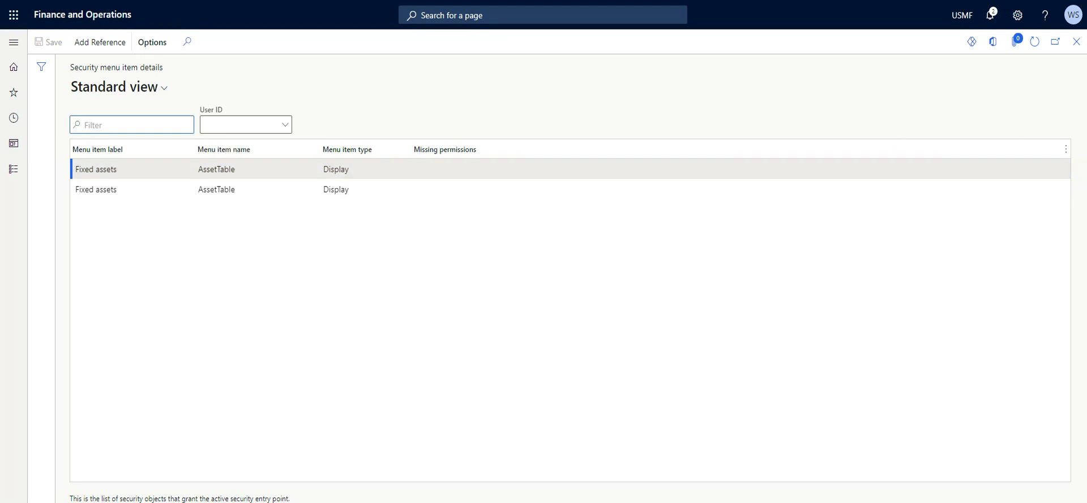
Set the User ID for the recorded AssetTable menu items to the user listed directly below Admin
click(226, 169)
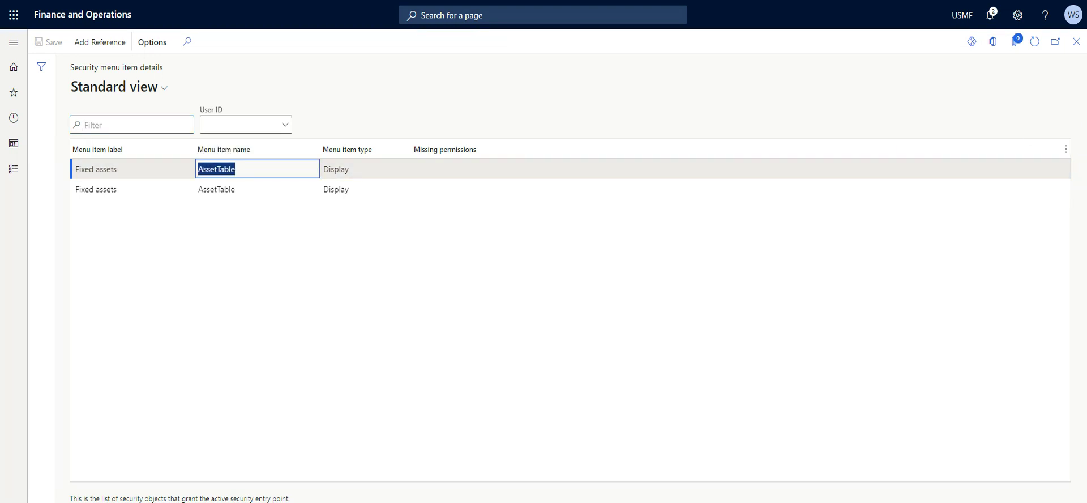
key(Down)
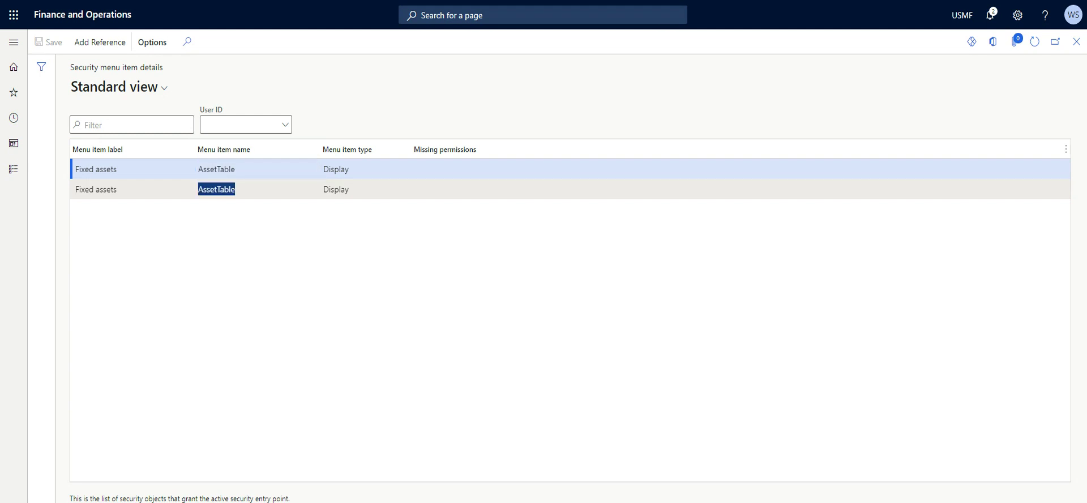
click(218, 273)
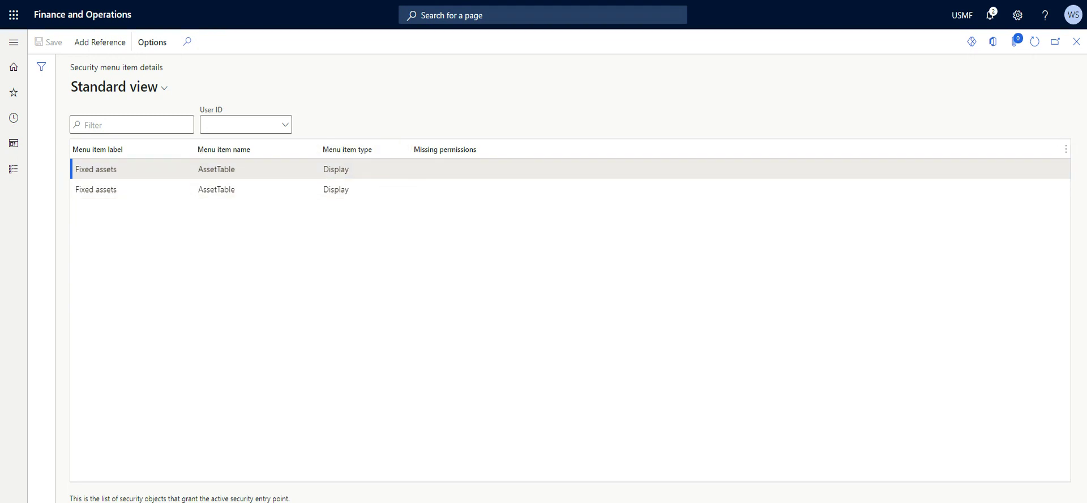
click(288, 128)
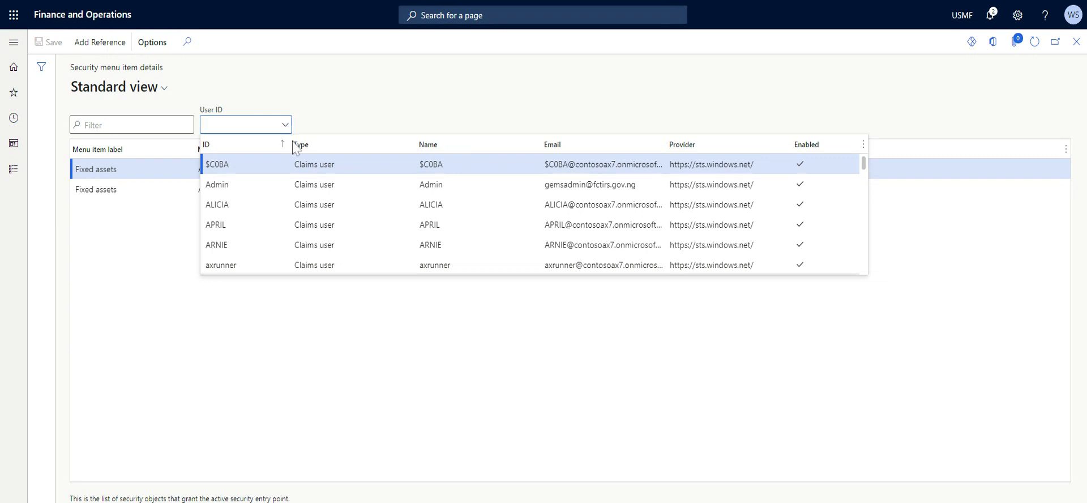
click(335, 208)
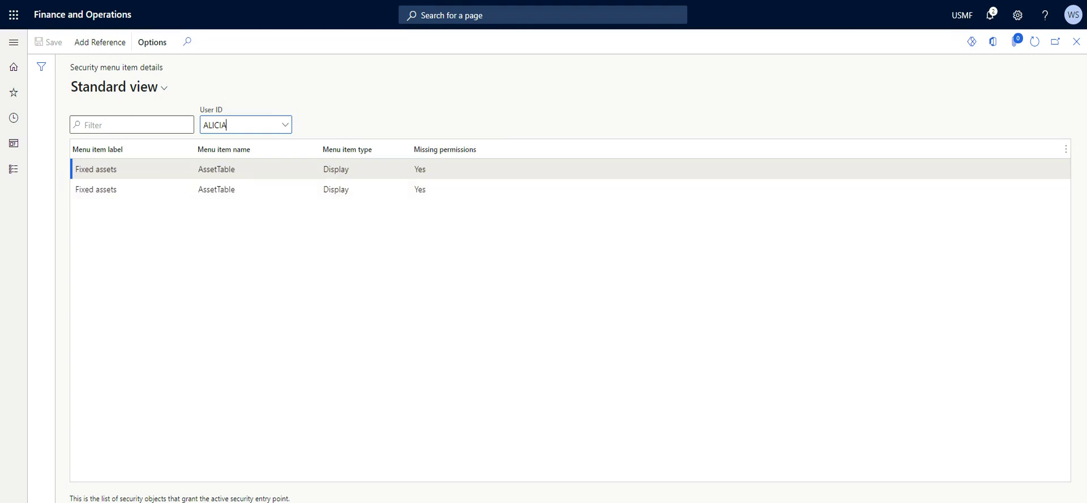
Examine the roles, duties and privileges that grant access to the first AssetTable menu item, and close the list
click(226, 124)
click(231, 169)
click(226, 125)
click(217, 169)
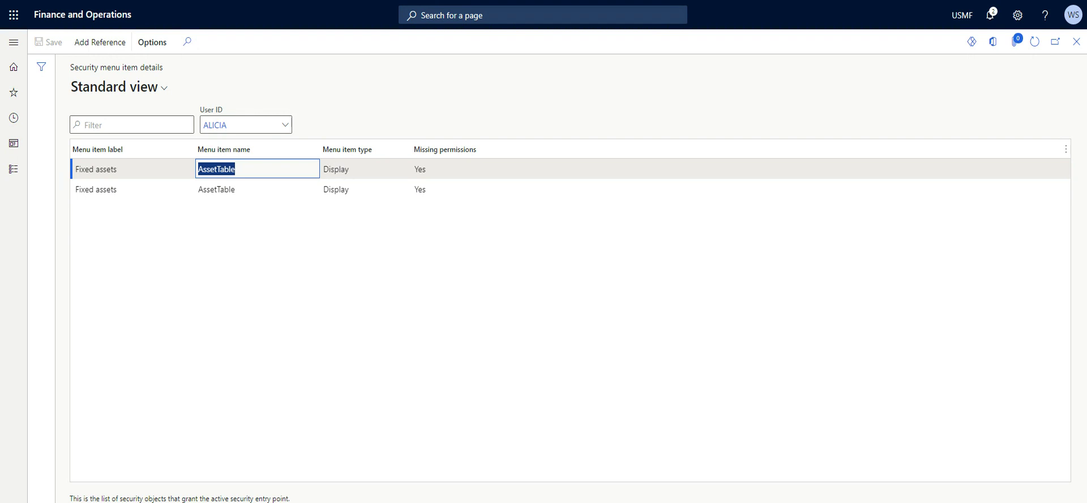
click(91, 44)
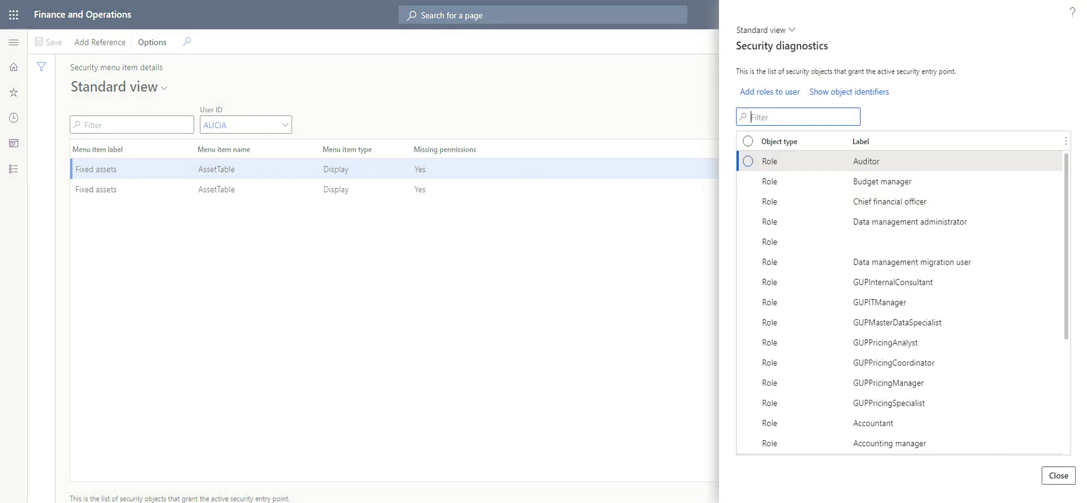
click(853, 163)
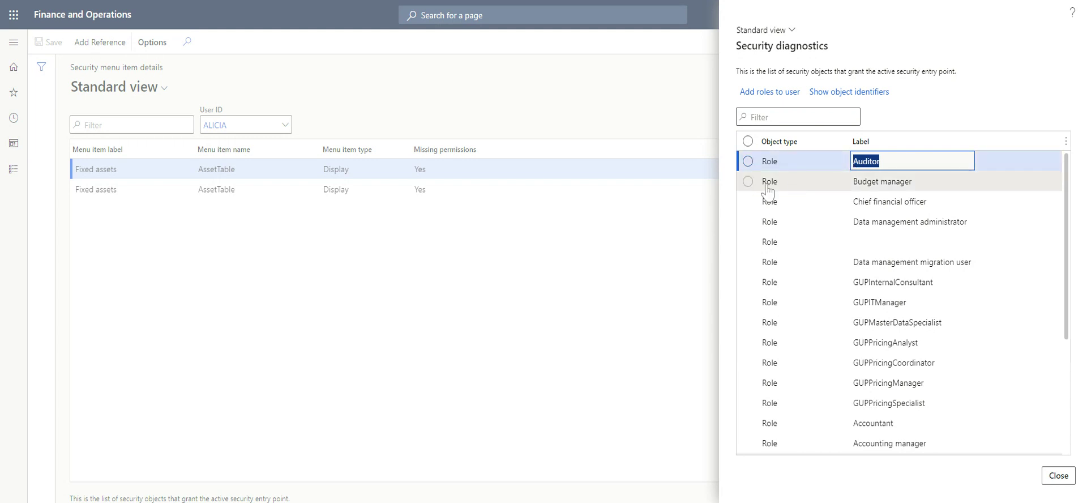
scroll(894, 262, down, 3)
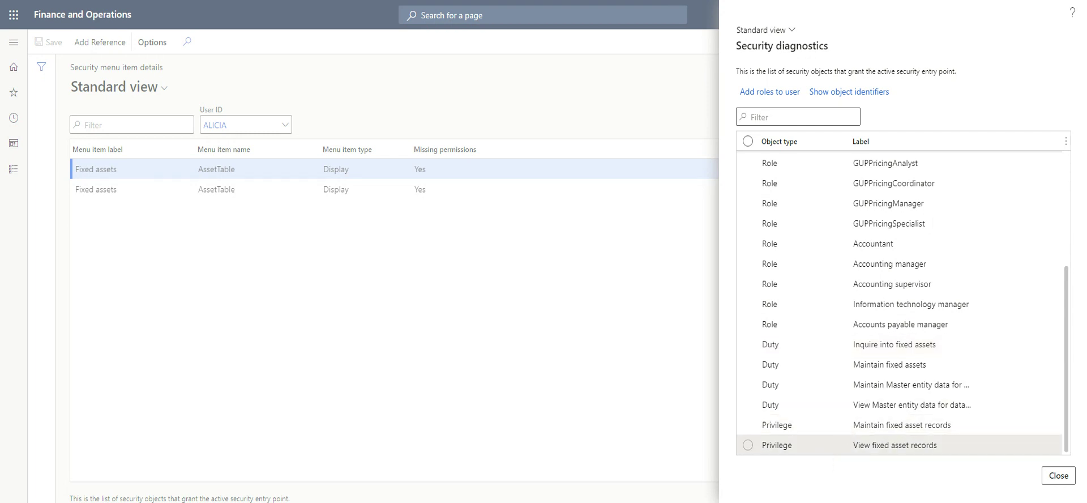
drag(937, 445, 853, 445)
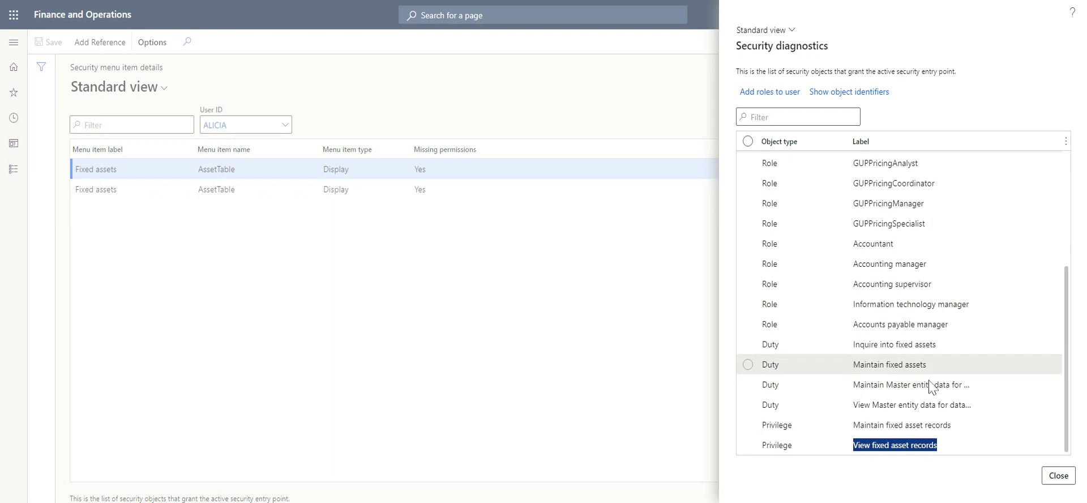
click(1058, 475)
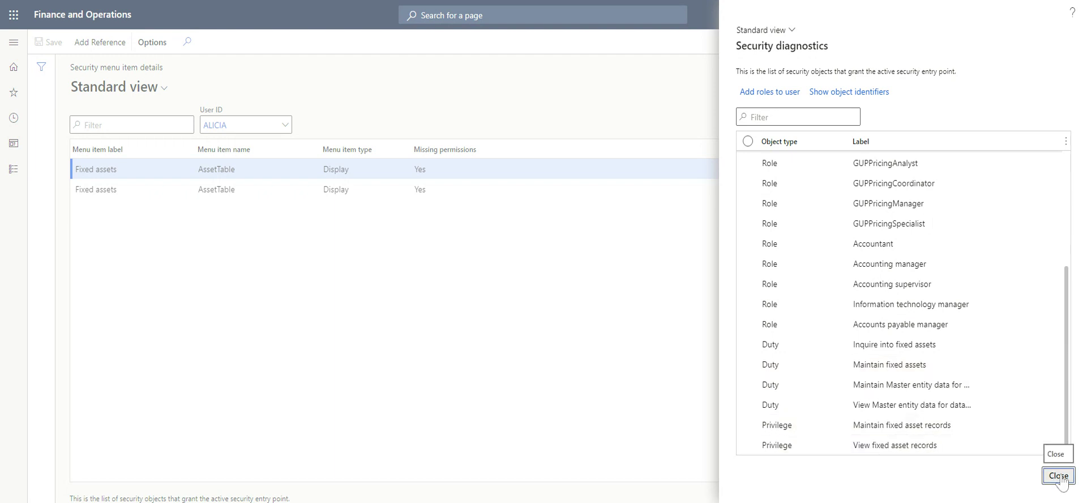